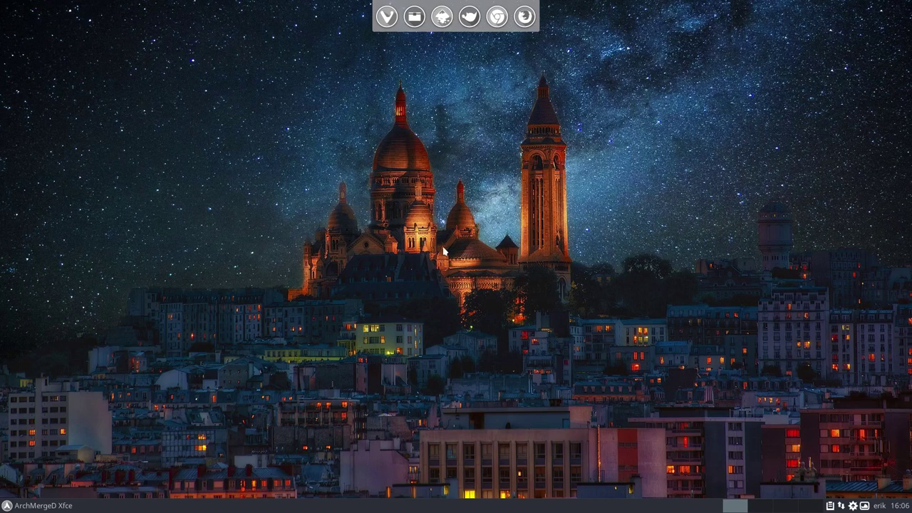
Step: Open a terminal, centre it on screen, and run neofetch to show the ArchMergeD system details
{"action": "key", "text": "ctrl+alt+t"}
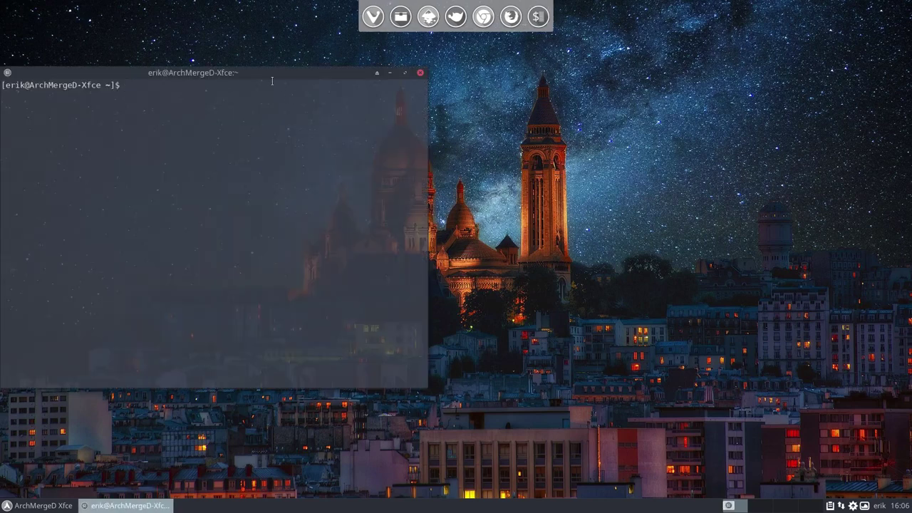
{"action": "left_click_drag", "start_coordinate": [239, 75], "coordinate": [459, 94]}
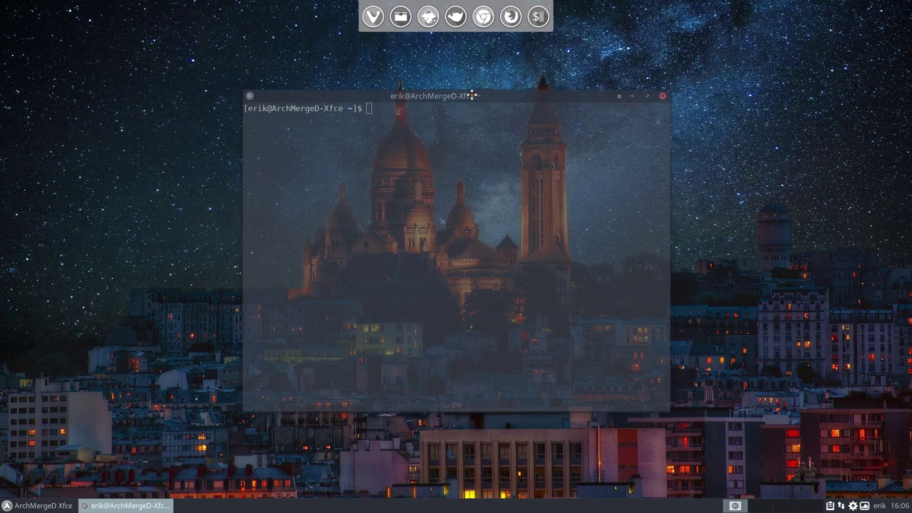
{"action": "left_click", "coordinate": [126, 276]}
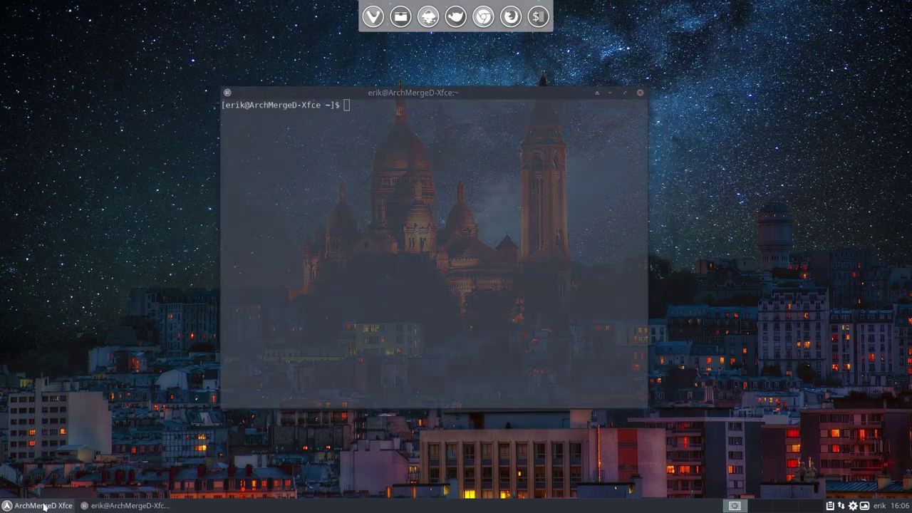
{"action": "left_click", "coordinate": [362, 201]}
{"action": "type", "text": "neofetch"}
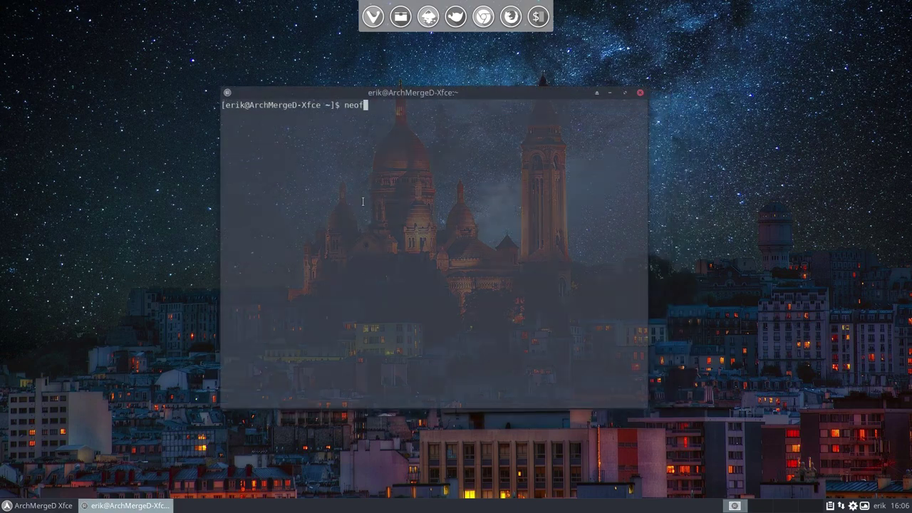
{"action": "key", "text": "Return"}
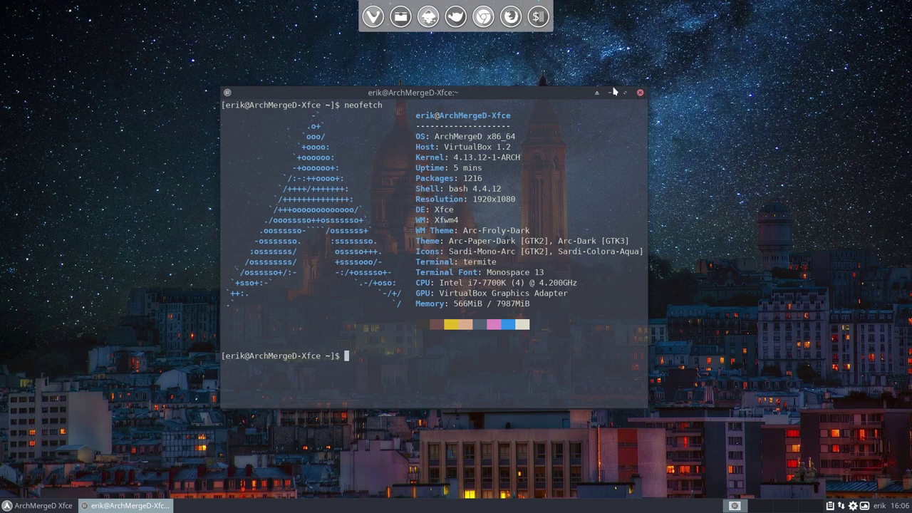
Step: Log out from the Whisker menu and log back in, with the terminal restored automatically
{"action": "left_click", "coordinate": [39, 505]}
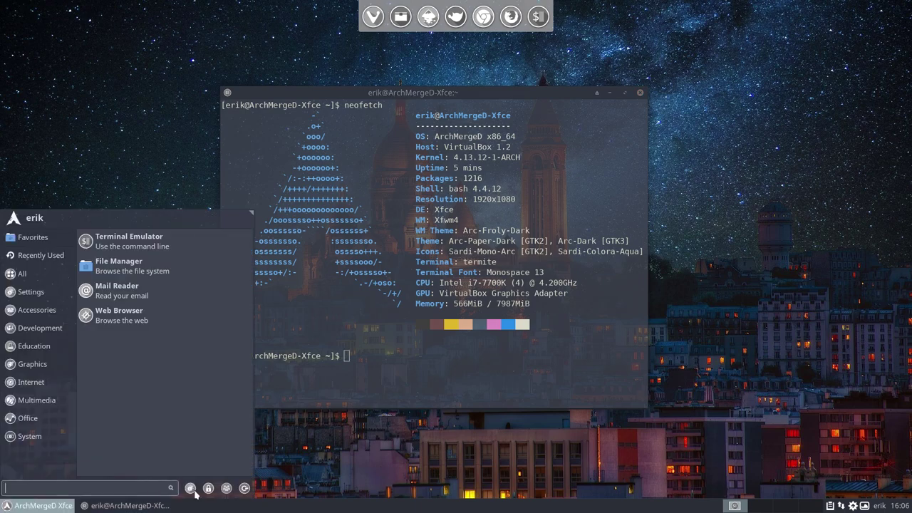
{"action": "left_click", "coordinate": [238, 487]}
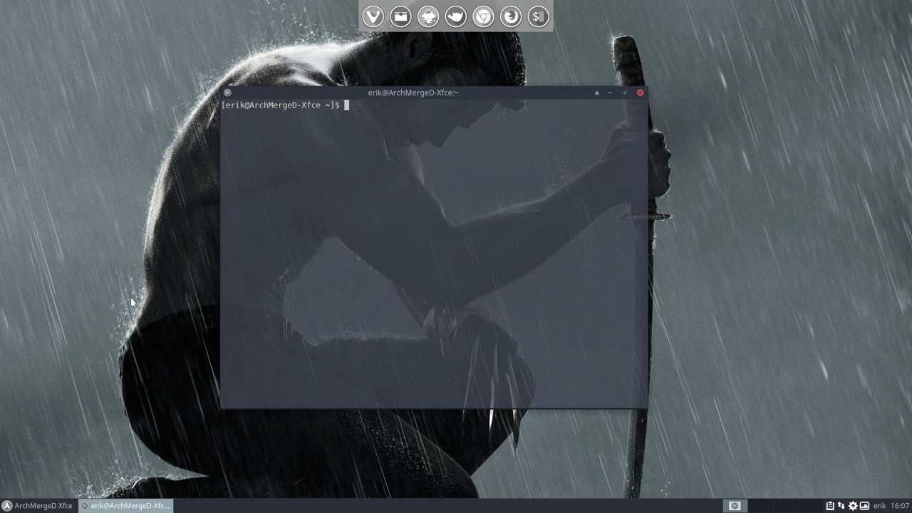
Step: Untick 'Save session for future logins' in the log-out prompt and cancel the logout
{"action": "left_click", "coordinate": [43, 505]}
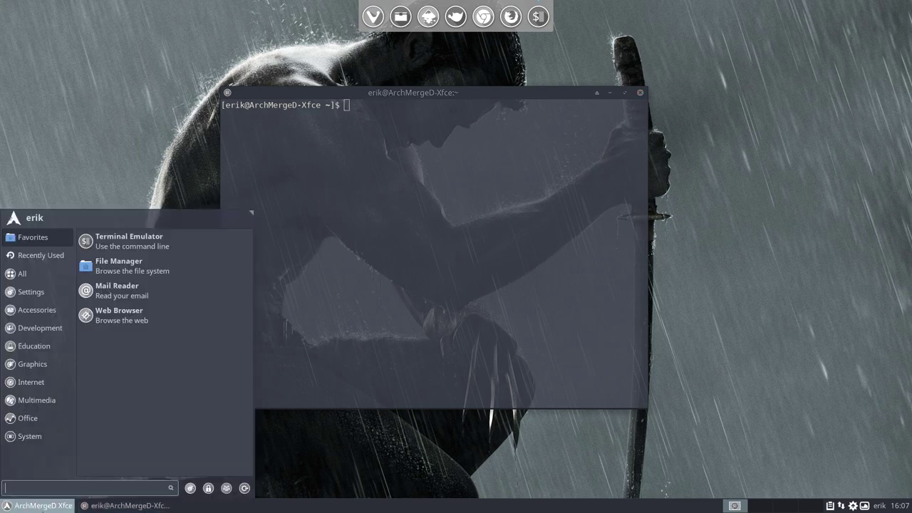
{"action": "left_click", "coordinate": [245, 488]}
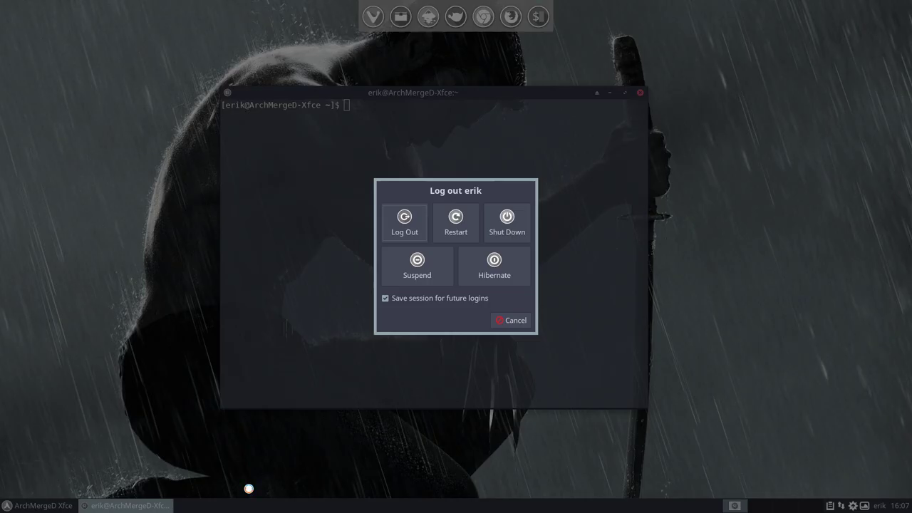
{"action": "left_click", "coordinate": [385, 298]}
{"action": "left_click", "coordinate": [507, 322]}
{"action": "left_click", "coordinate": [38, 506]}
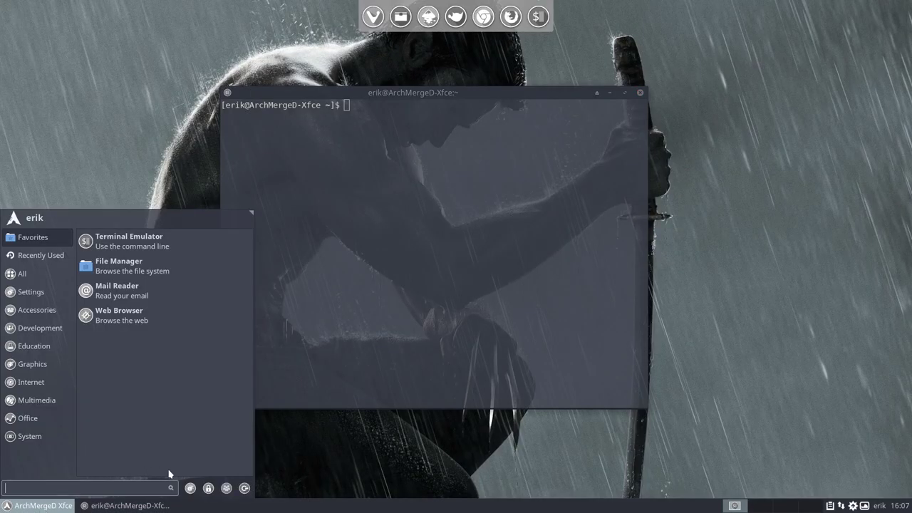
{"action": "left_click", "coordinate": [191, 488]}
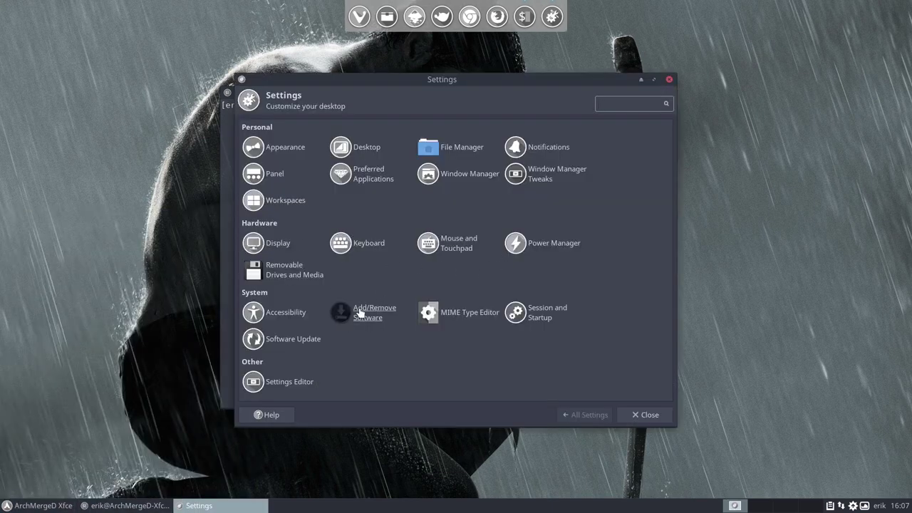
{"action": "left_click", "coordinate": [538, 312]}
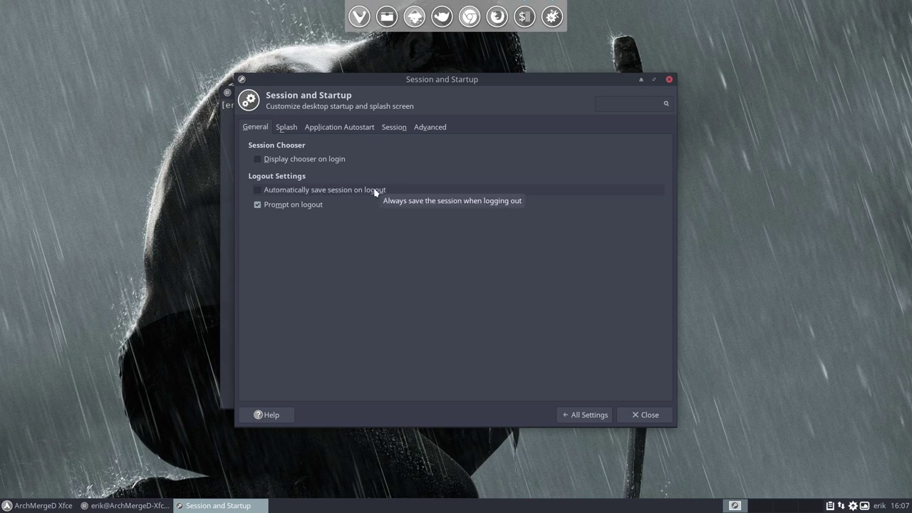
{"action": "left_click", "coordinate": [287, 127]}
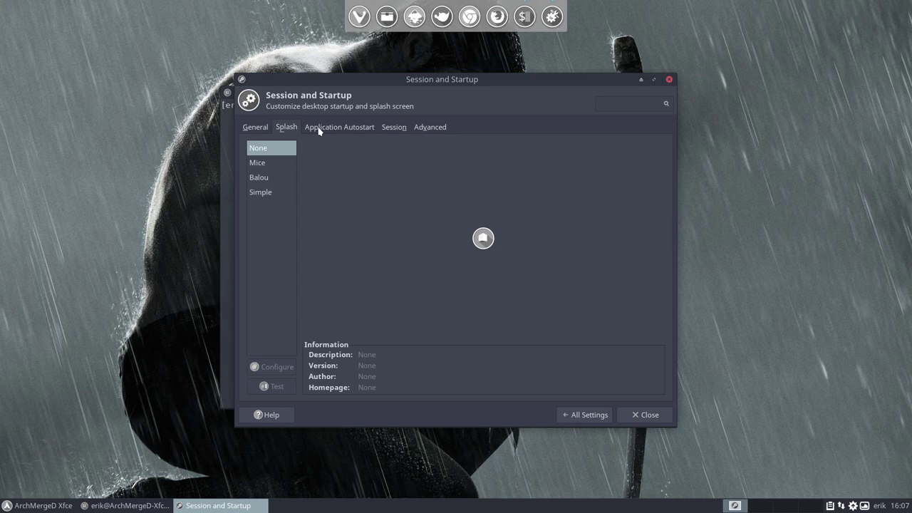
{"action": "left_click", "coordinate": [339, 127]}
{"action": "left_click", "coordinate": [394, 127]}
{"action": "left_click", "coordinate": [430, 127]}
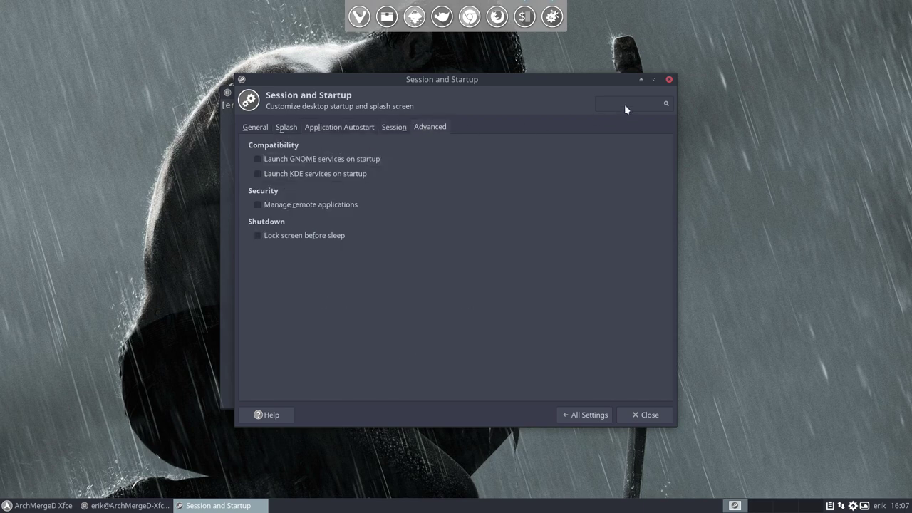
{"action": "left_click", "coordinate": [670, 80]}
Step: Restart the computer from the log-out prompt with 'Save session for future logins' unticked
{"action": "left_click", "coordinate": [36, 505]}
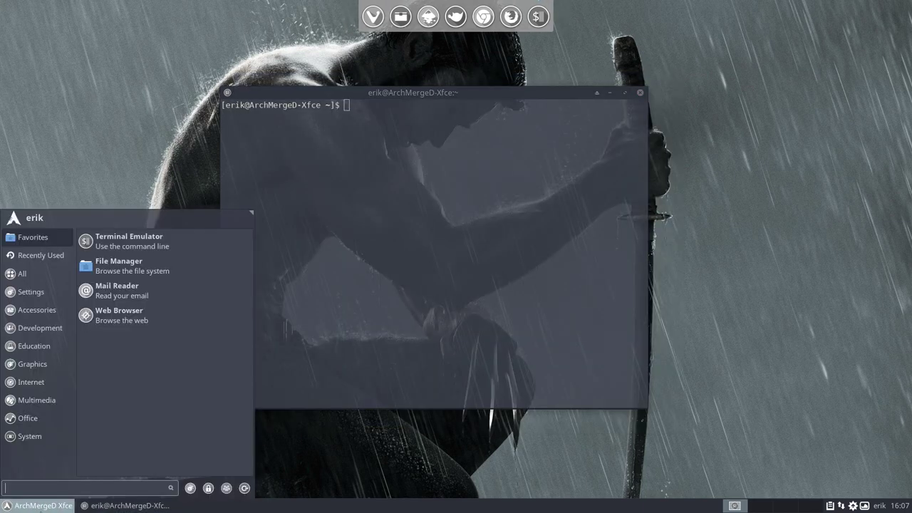
{"action": "left_click", "coordinate": [244, 488]}
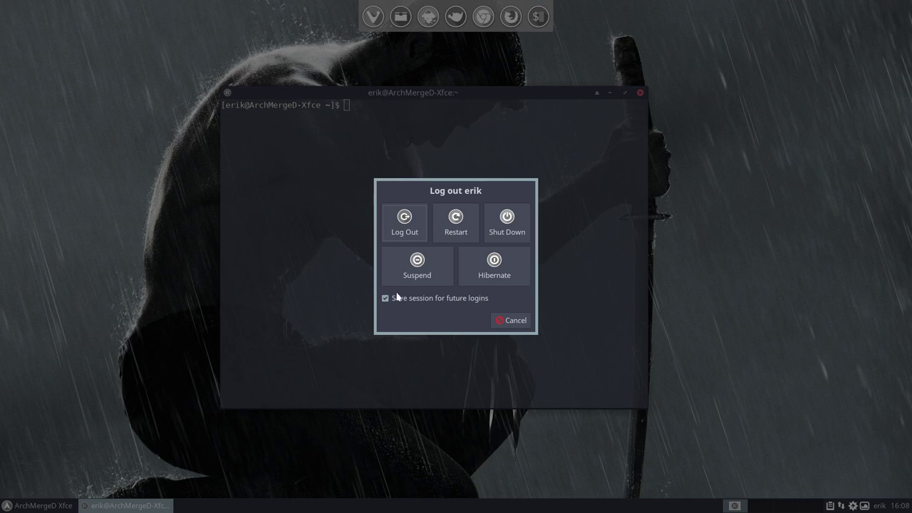
{"action": "left_click", "coordinate": [385, 299]}
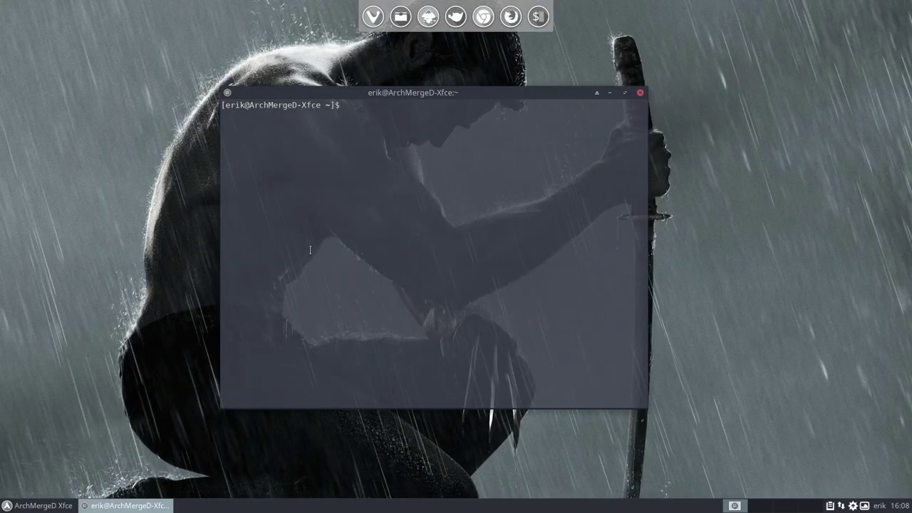
Step: Open Session and Startup from Settings Manager and browse its Splash and Application Autostart tabs
{"action": "left_click", "coordinate": [37, 505]}
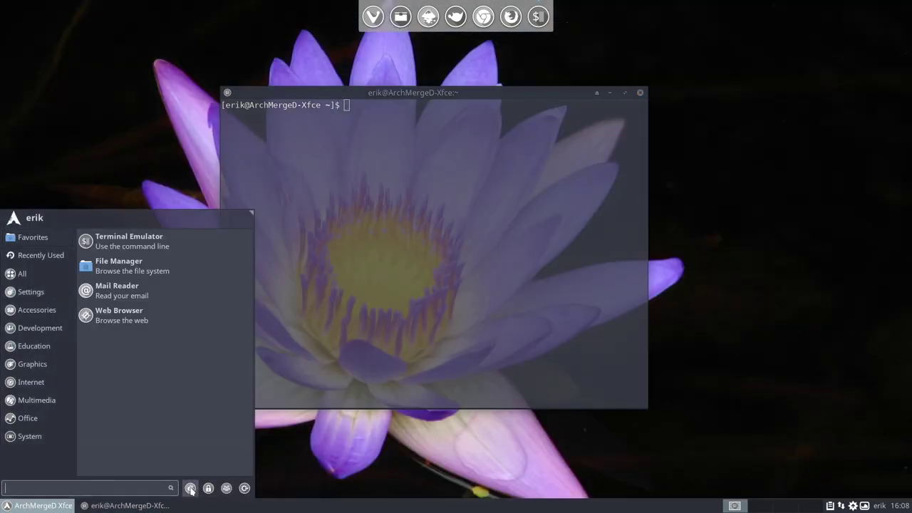
{"action": "left_click", "coordinate": [191, 488]}
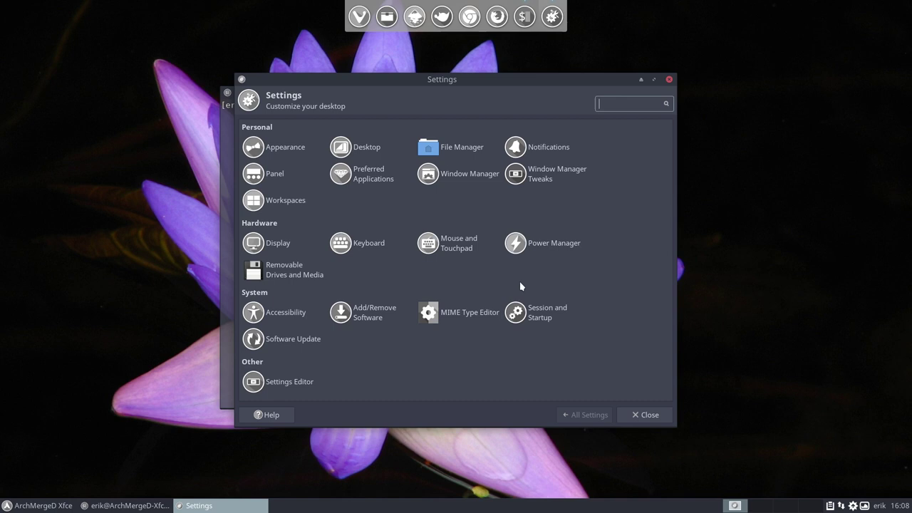
{"action": "left_click", "coordinate": [534, 317]}
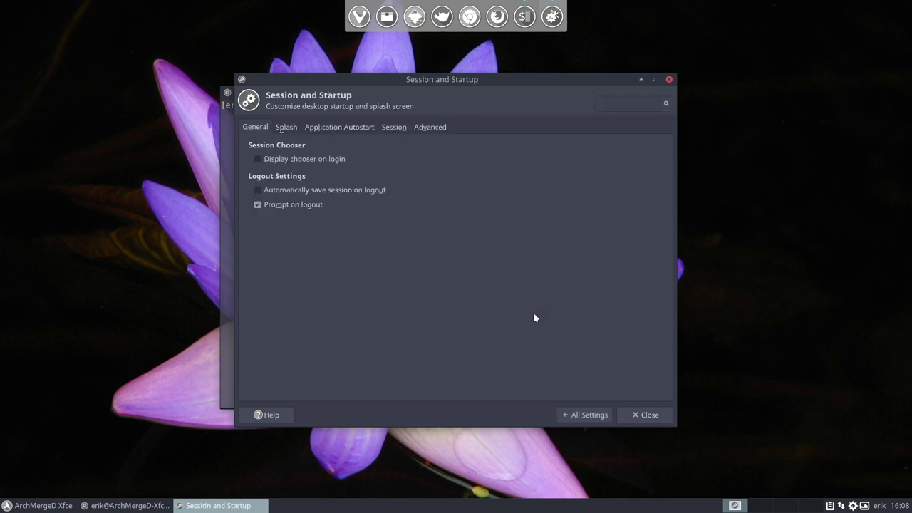
{"action": "left_click", "coordinate": [286, 126]}
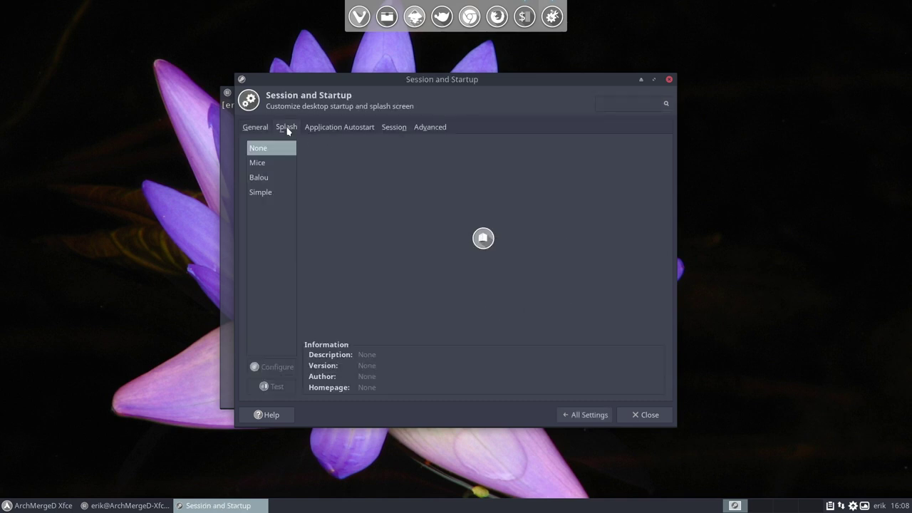
{"action": "left_click", "coordinate": [326, 129]}
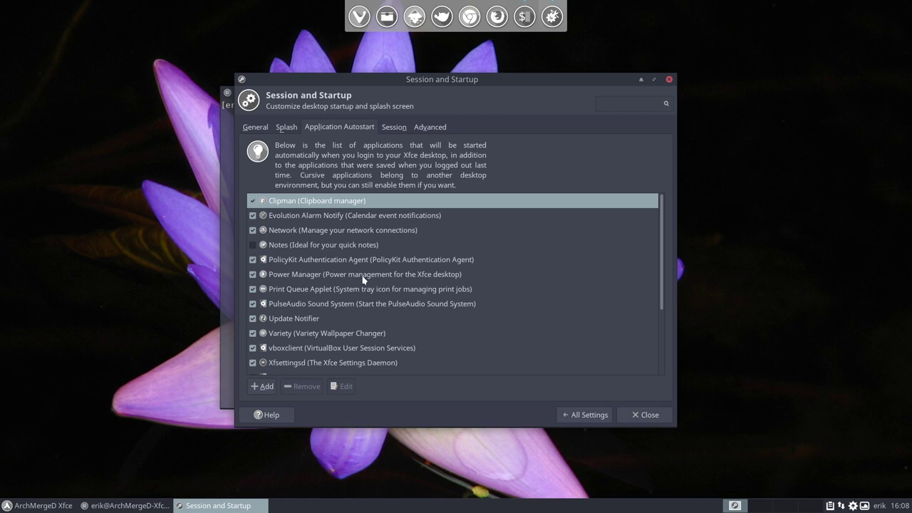
{"action": "scroll", "coordinate": [363, 294], "scroll_direction": "down", "scroll_amount": 3}
{"action": "scroll", "coordinate": [363, 294], "scroll_direction": "down", "scroll_amount": 2}
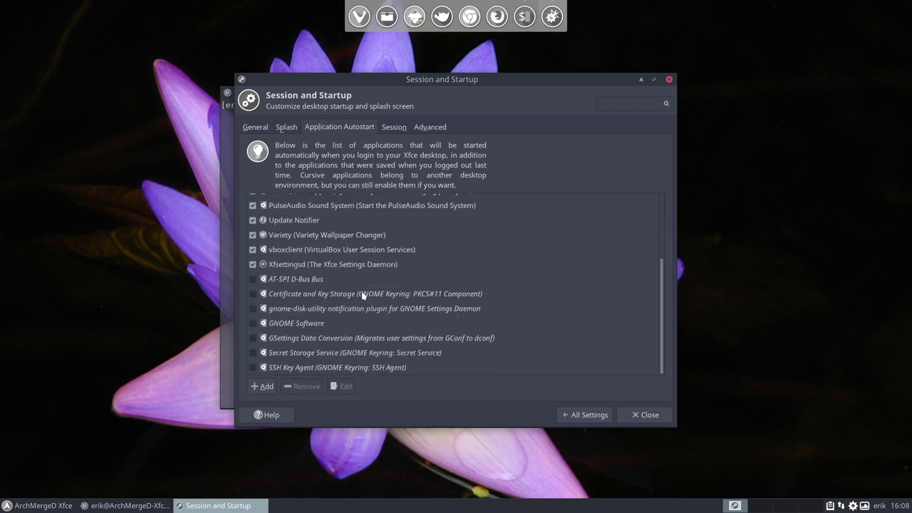
{"action": "scroll", "coordinate": [366, 278], "scroll_direction": "up", "scroll_amount": 5}
Step: Clear the saved sessions on the Session tab and confirm with Proceed
{"action": "left_click", "coordinate": [394, 127]}
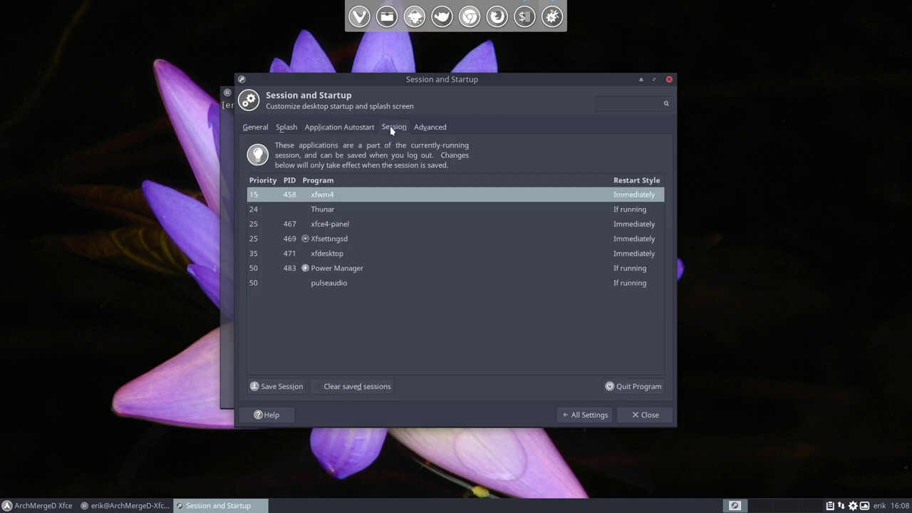
{"action": "left_click", "coordinate": [357, 386]}
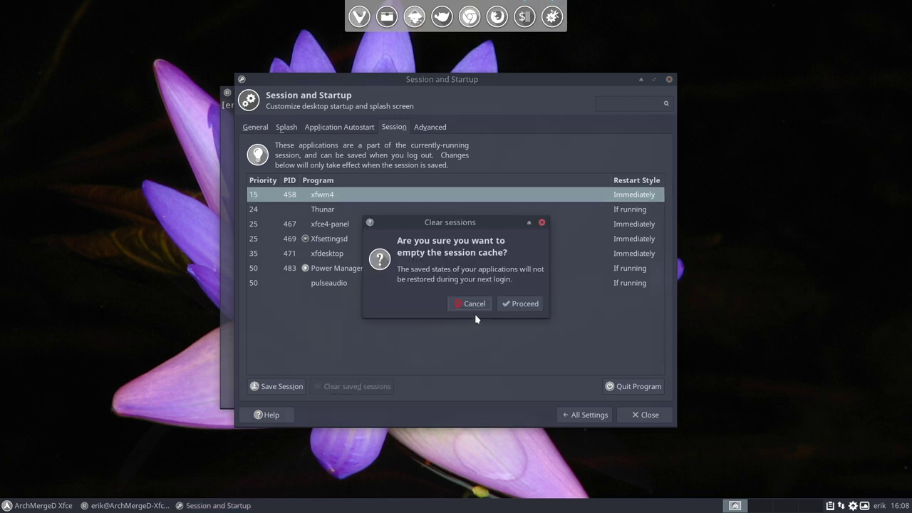
{"action": "left_click", "coordinate": [520, 303]}
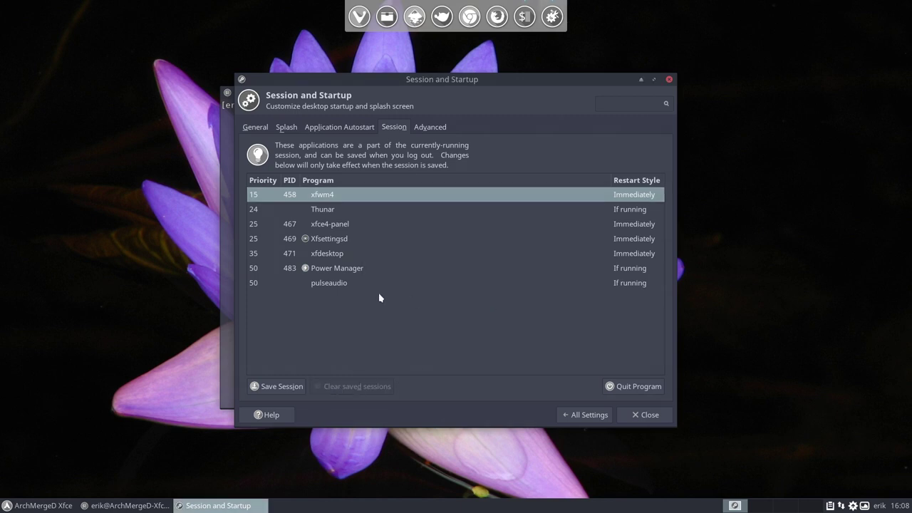
Step: Browse the session programs, cancel quitting Xfsettingsd, and close Session and Startup
{"action": "left_click", "coordinate": [362, 285]}
{"action": "left_click", "coordinate": [318, 212]}
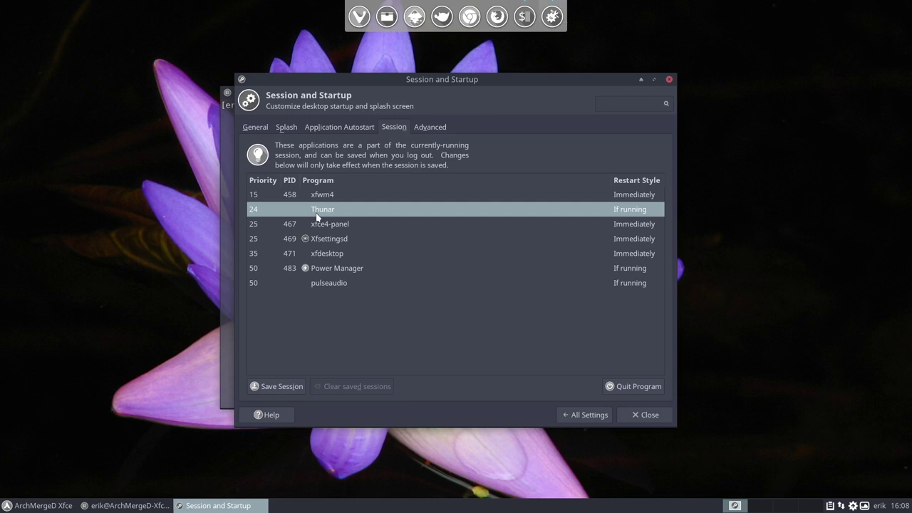
{"action": "left_click", "coordinate": [321, 198]}
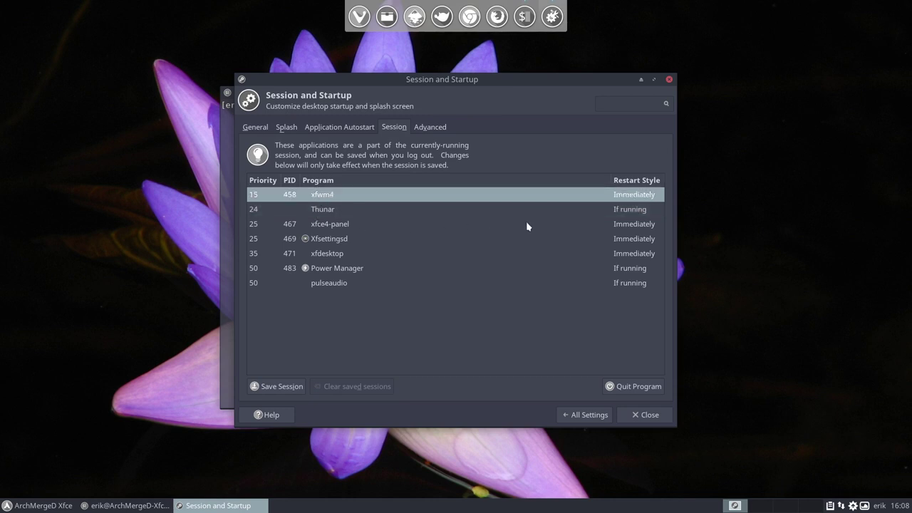
{"action": "left_click", "coordinate": [573, 211]}
{"action": "left_click", "coordinate": [391, 225]}
{"action": "left_click", "coordinate": [392, 251]}
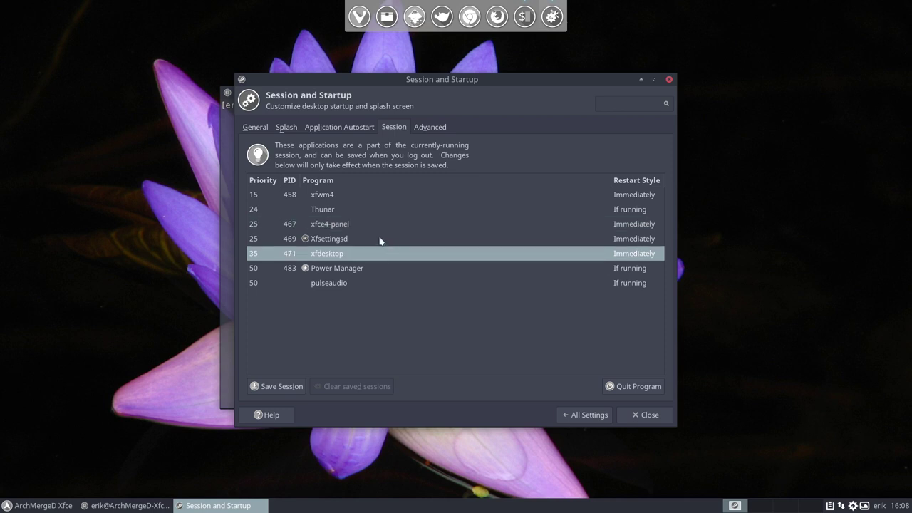
{"action": "left_click", "coordinate": [634, 386]}
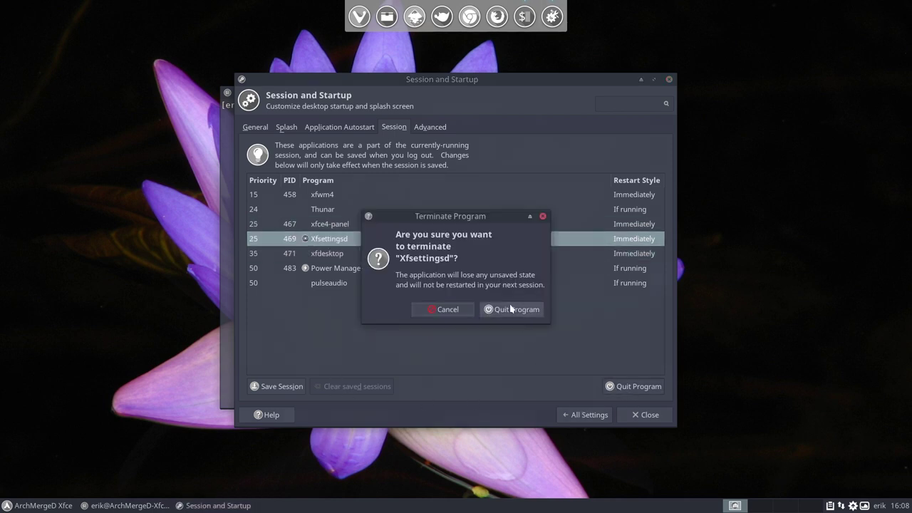
{"action": "left_click", "coordinate": [446, 309]}
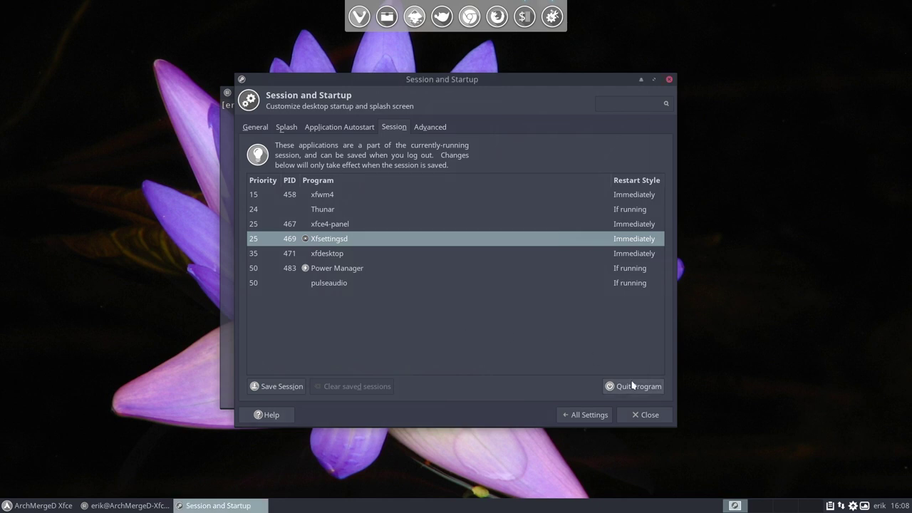
{"action": "left_click", "coordinate": [645, 414]}
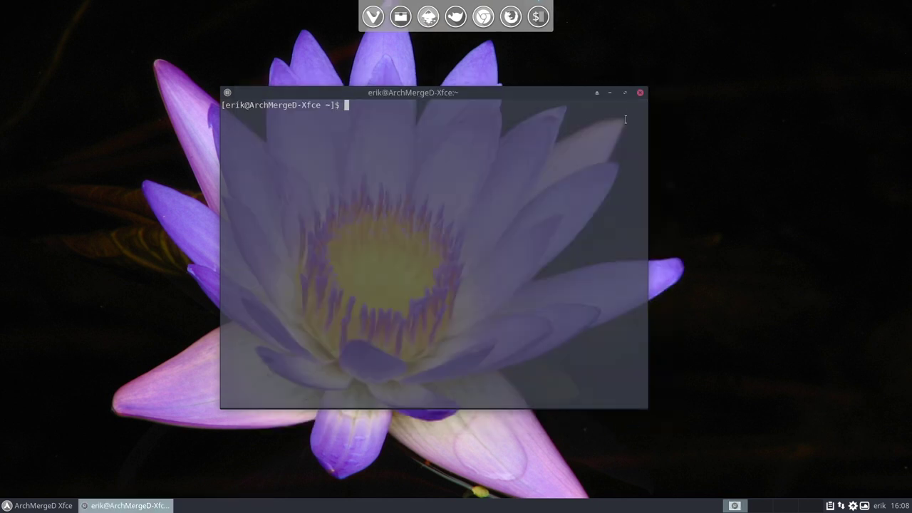
Step: Log out from the Whisker menu and reboot into a fresh session with no apps restored
{"action": "left_click", "coordinate": [35, 506]}
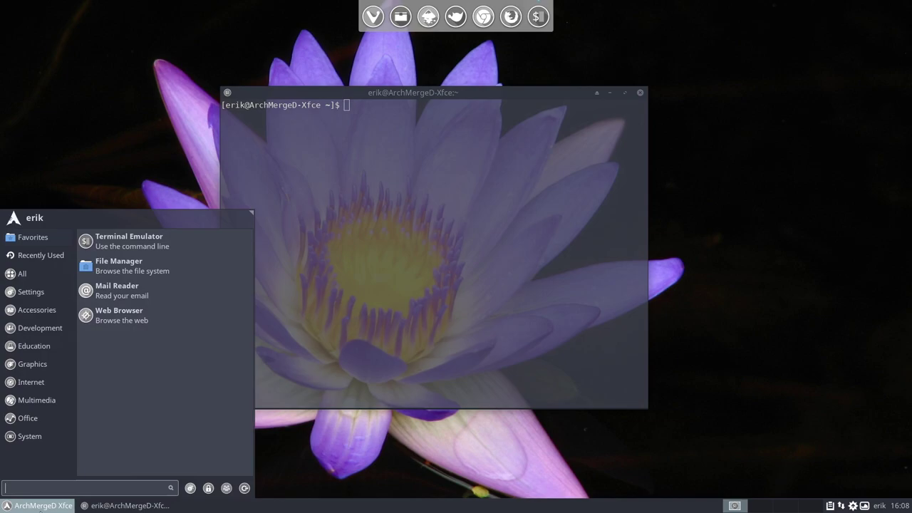
{"action": "left_click", "coordinate": [245, 488]}
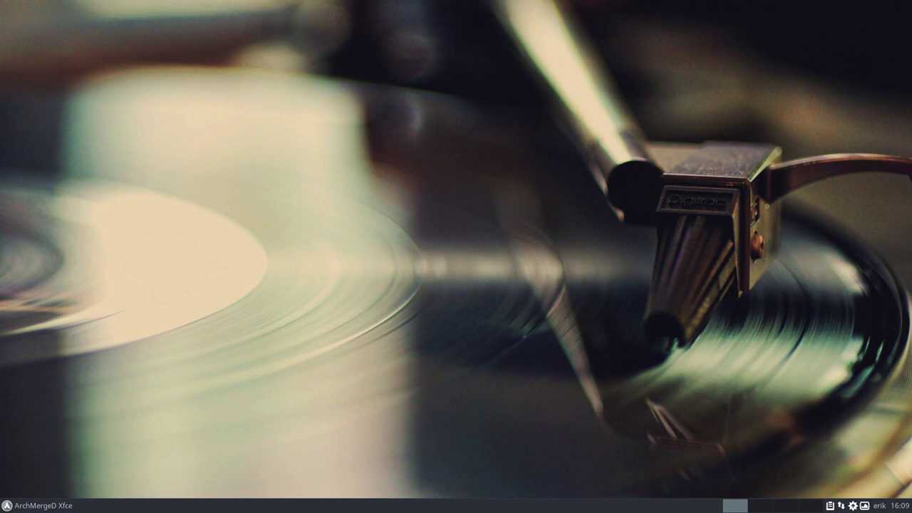
Step: Confirm the log-out prompt shows session saving unticked, cancel it, and open Settings Manager
{"action": "left_click", "coordinate": [35, 505]}
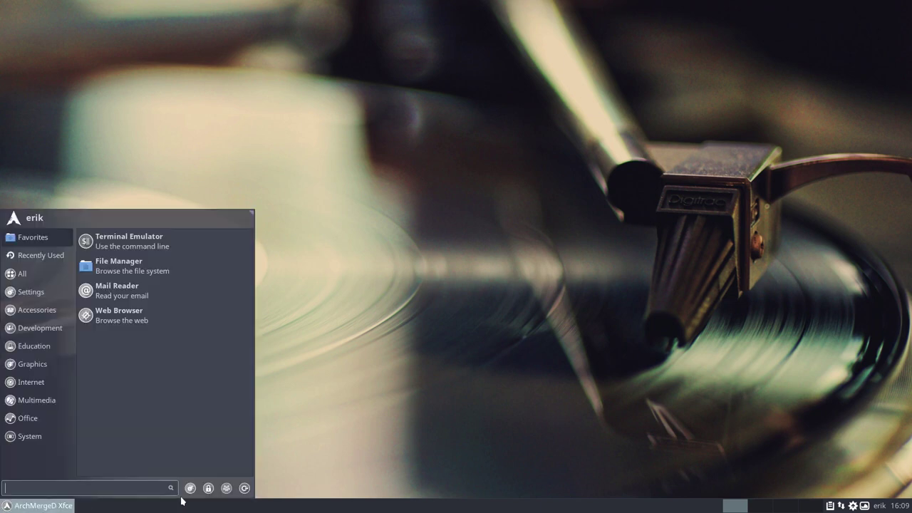
{"action": "left_click", "coordinate": [243, 489]}
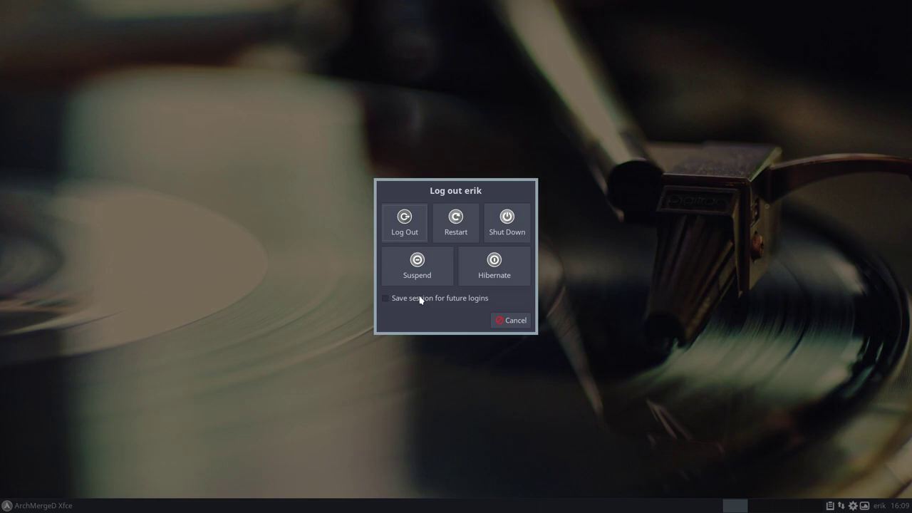
{"action": "left_click", "coordinate": [511, 320]}
{"action": "left_click", "coordinate": [36, 505]}
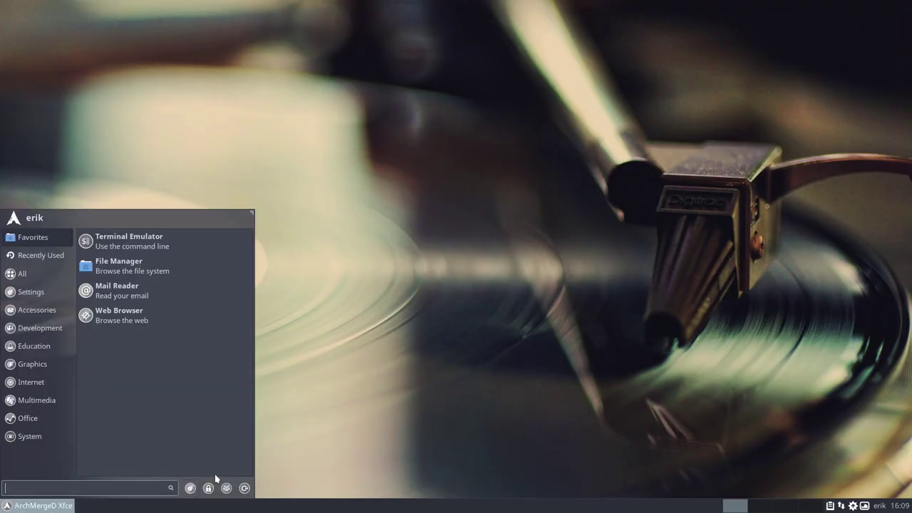
{"action": "key", "text": "Escape"}
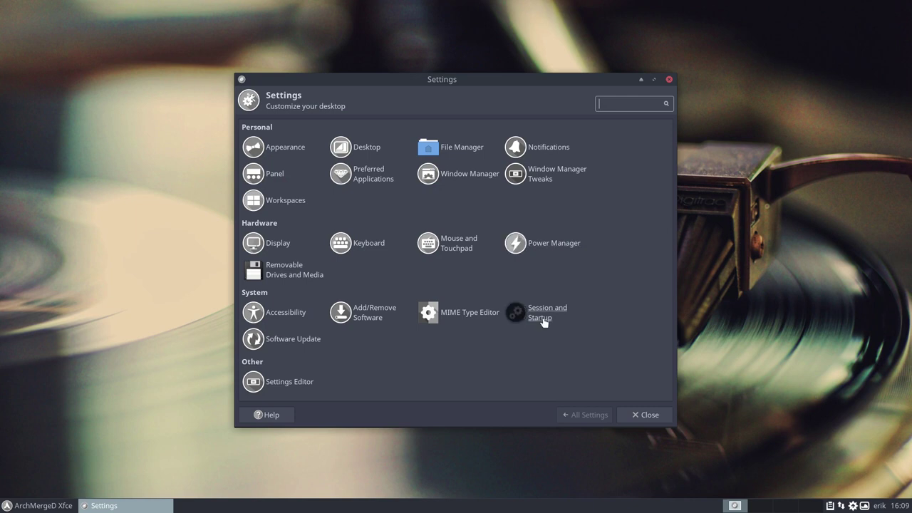
Step: In Session and Startup's Session tab, clear saved sessions with Proceed, then close the window
{"action": "left_click", "coordinate": [544, 320]}
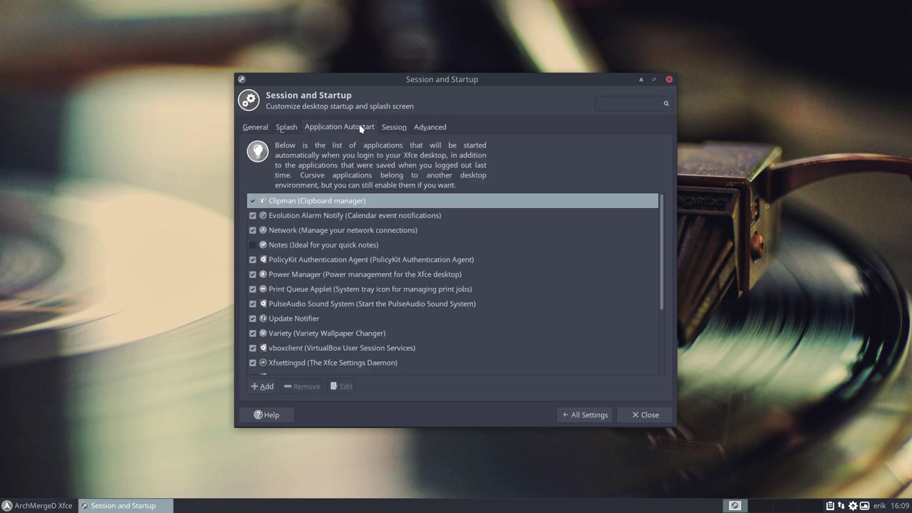
{"action": "left_click", "coordinate": [393, 126]}
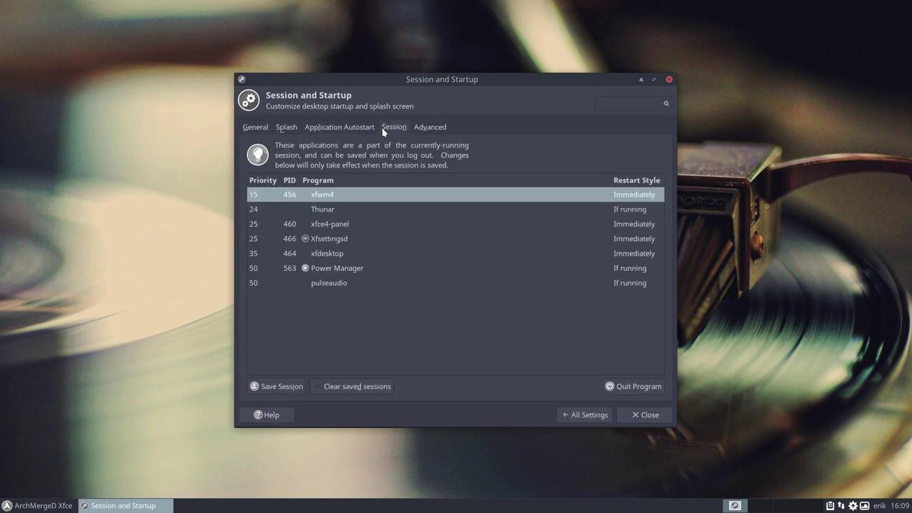
{"action": "left_click", "coordinate": [357, 389]}
{"action": "left_click", "coordinate": [521, 305]}
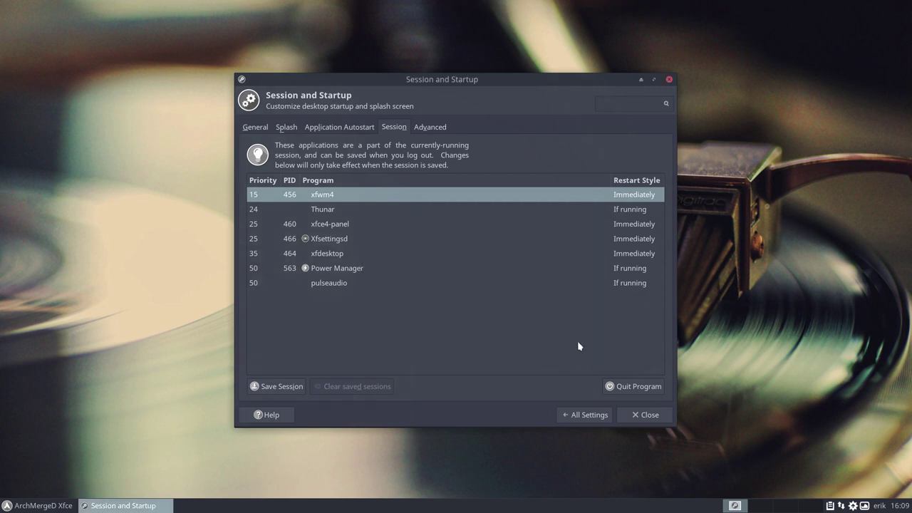
{"action": "left_click", "coordinate": [632, 417]}
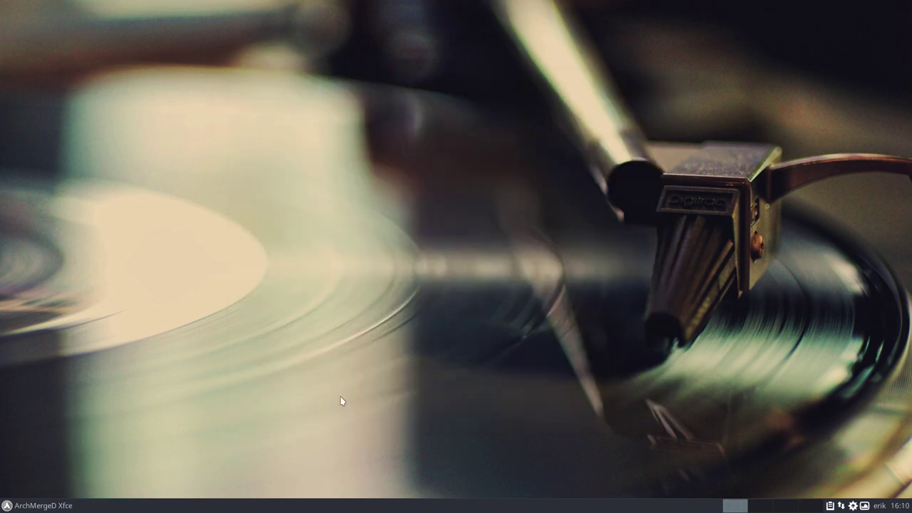